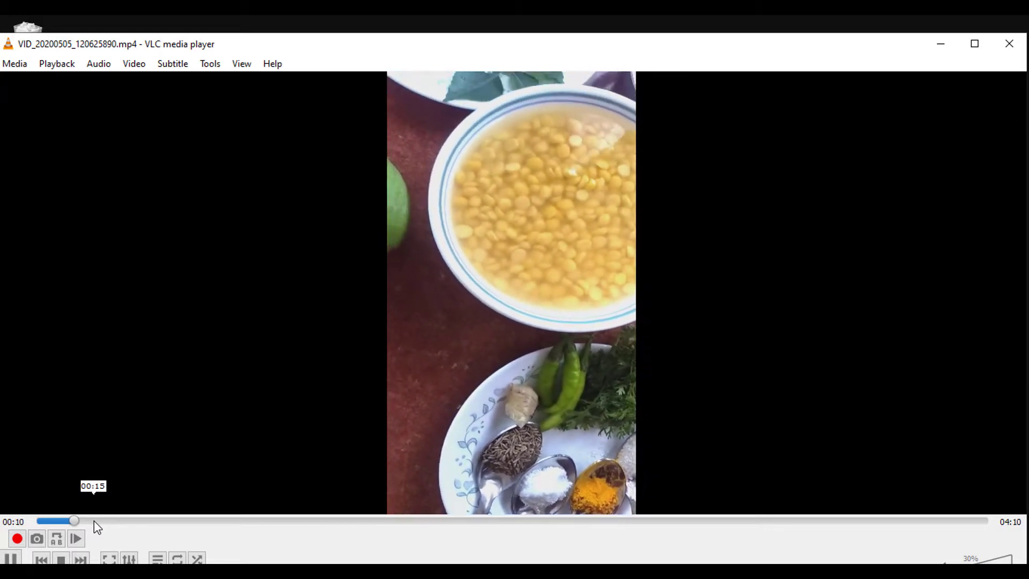
Step: Skim through the cooking video with the playback volume lowered to 5%, and close the player
{"action": "left_click", "coordinate": [94, 521]}
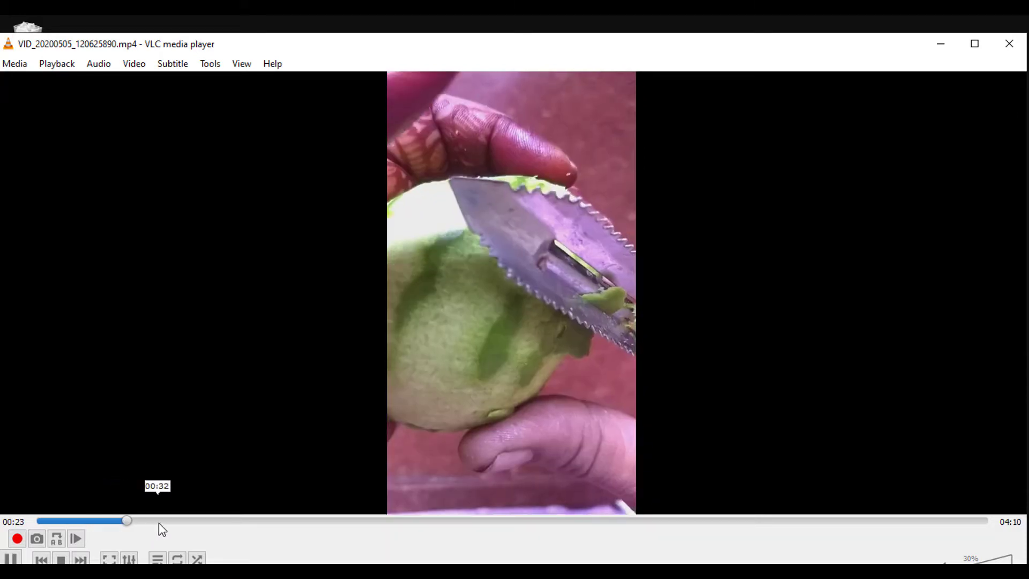
{"action": "left_click", "coordinate": [160, 522]}
{"action": "scroll", "coordinate": [239, 459], "scroll_direction": "down", "scroll_amount": 2}
{"action": "scroll", "coordinate": [526, 218], "scroll_direction": "up", "scroll_amount": 1}
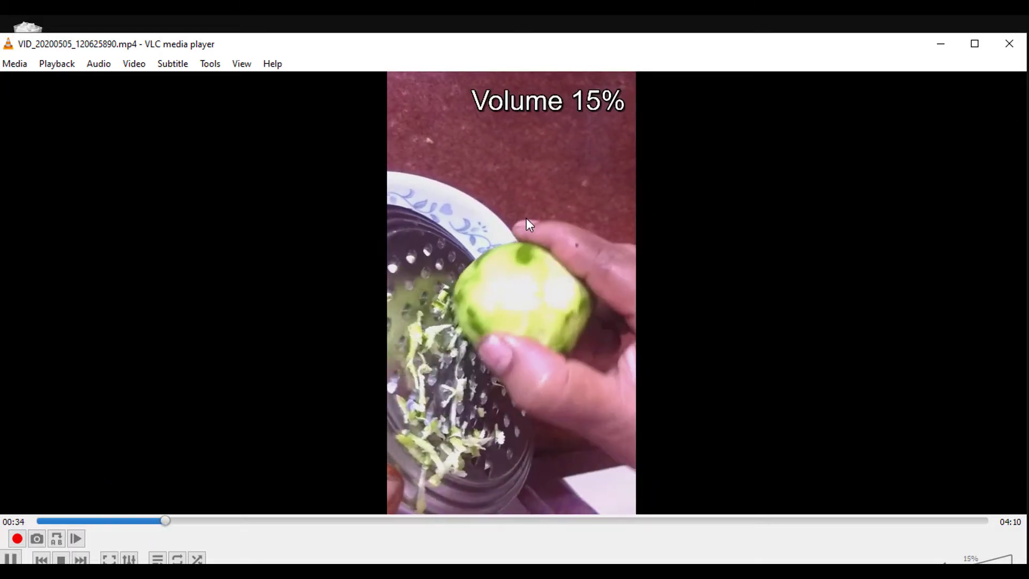
{"action": "scroll", "coordinate": [525, 218], "scroll_direction": "down", "scroll_amount": 1}
{"action": "scroll", "coordinate": [241, 454], "scroll_direction": "down", "scroll_amount": 1}
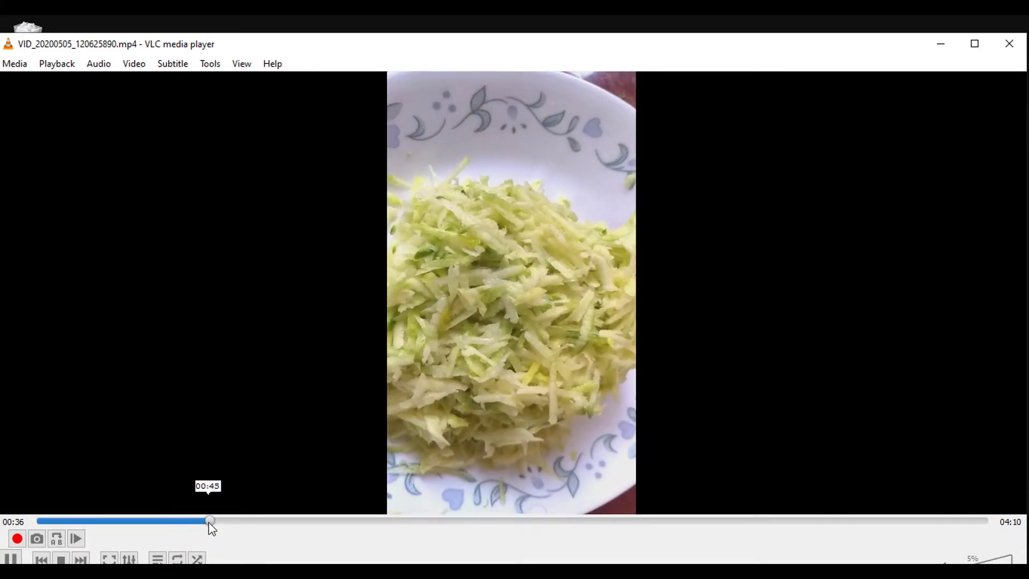
{"action": "left_click", "coordinate": [266, 522]}
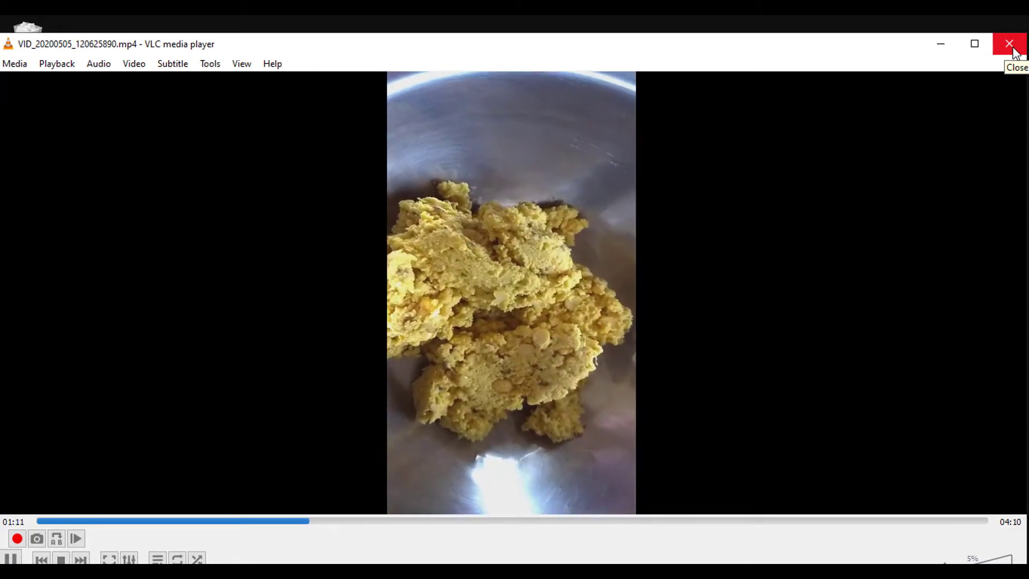
{"action": "left_click", "coordinate": [1013, 51]}
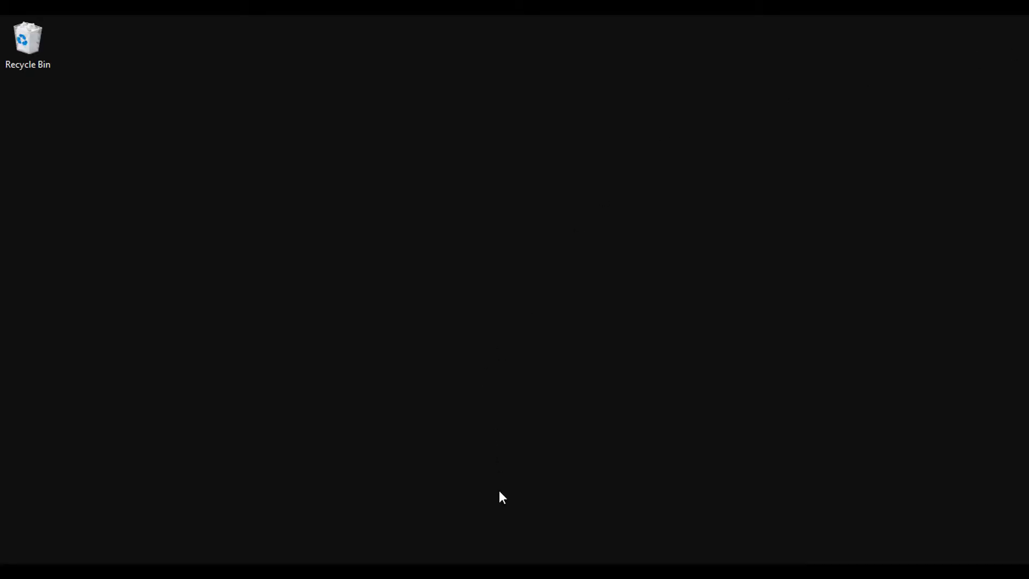
Step: Find and launch the Windows Video Editor app, and bring up its Photos window with project 11
{"action": "key", "text": "super"}
{"action": "type", "text": "vid"}
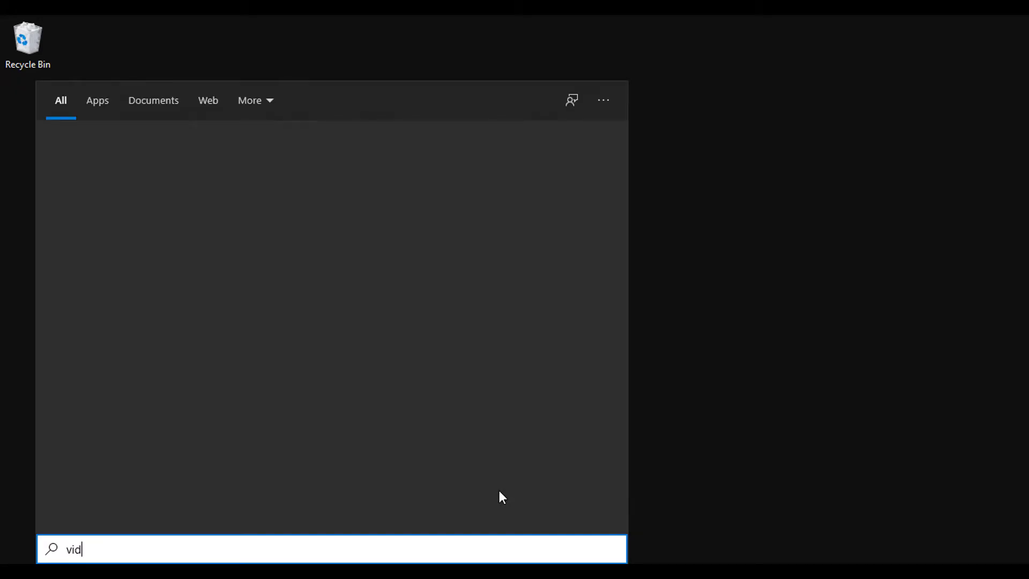
{"action": "type", "text": "eo"}
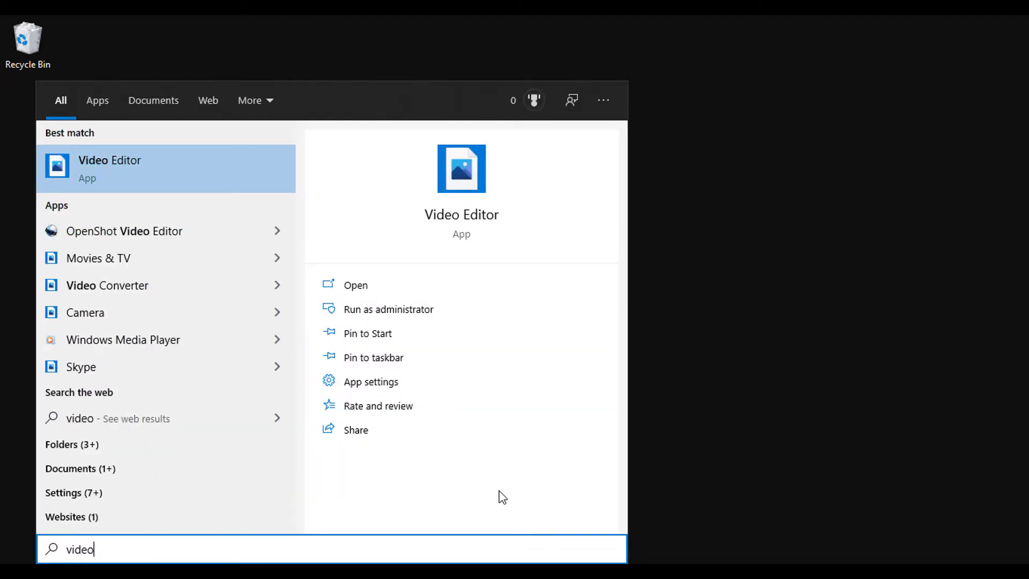
{"action": "key", "text": "Return"}
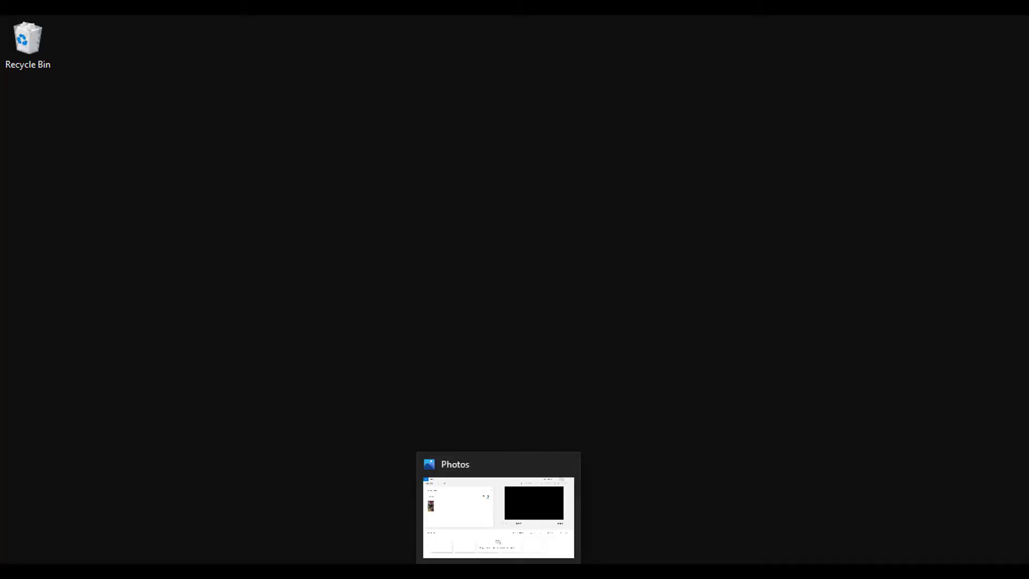
{"action": "left_click", "coordinate": [498, 571]}
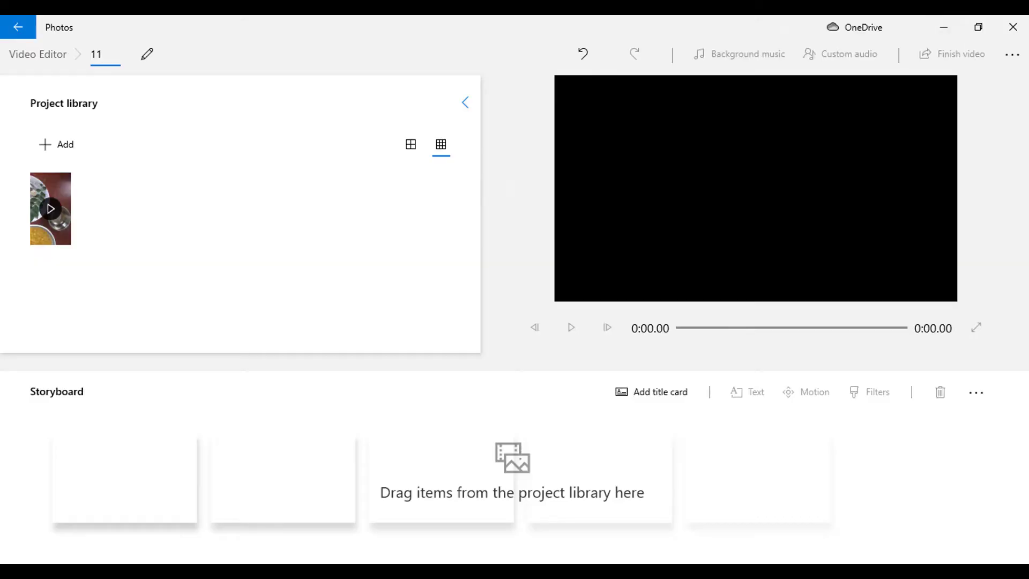
{"action": "left_click", "coordinate": [609, 330]}
Step: Place the project library clip VID_20200505_120625890.mp4 in the storyboard
{"action": "mouse_move", "coordinate": [42, 221]}
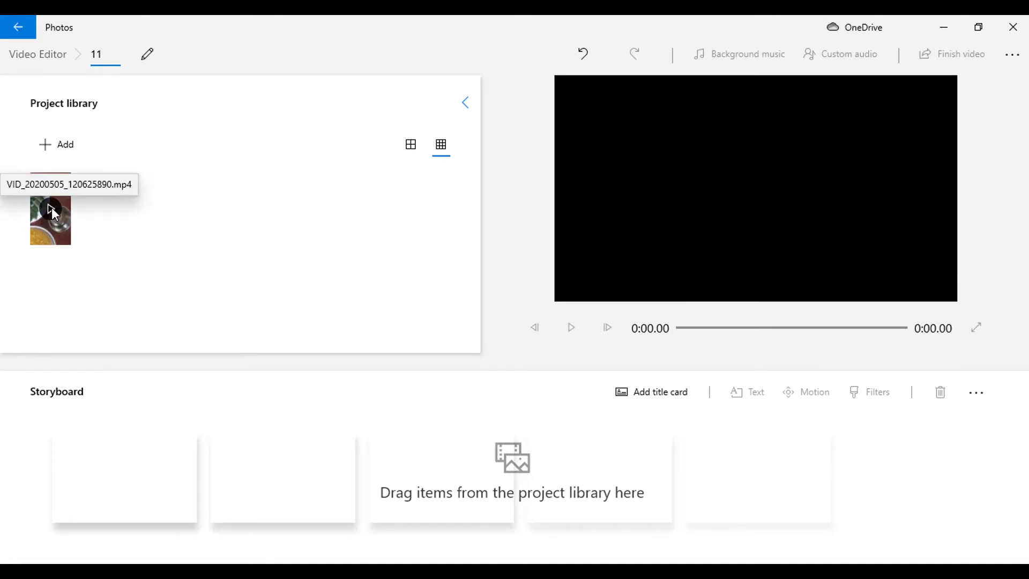
{"action": "right_click", "coordinate": [50, 224]}
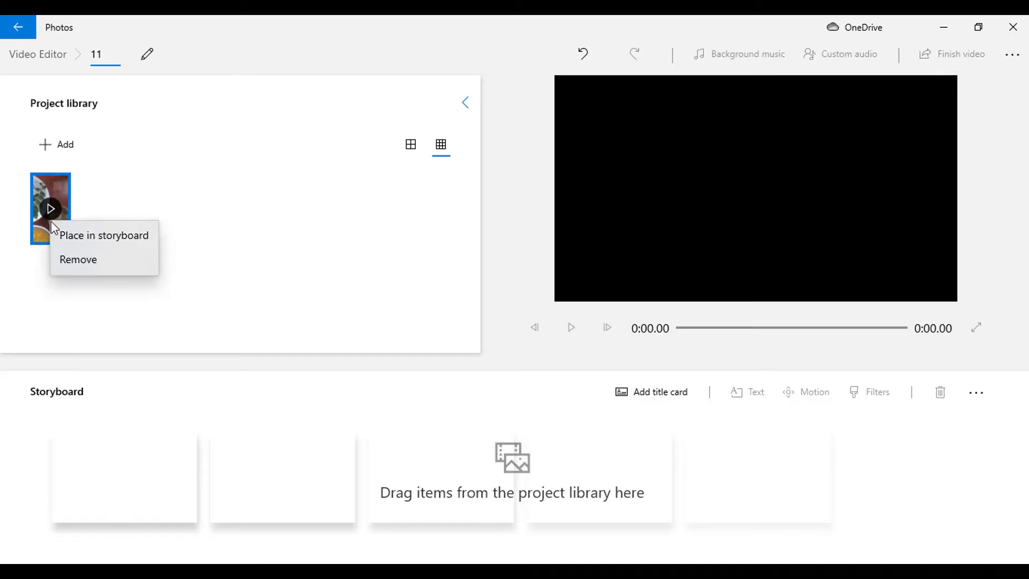
{"action": "left_click", "coordinate": [73, 234]}
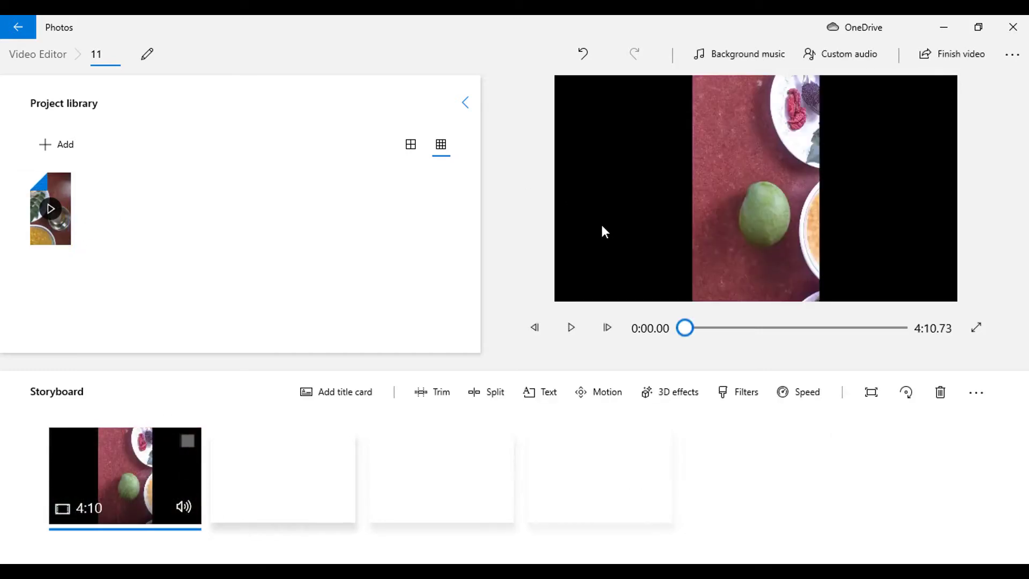
Step: Preview the portrait clip at several points within its first minute, and pause the playback
{"action": "left_click", "coordinate": [570, 328]}
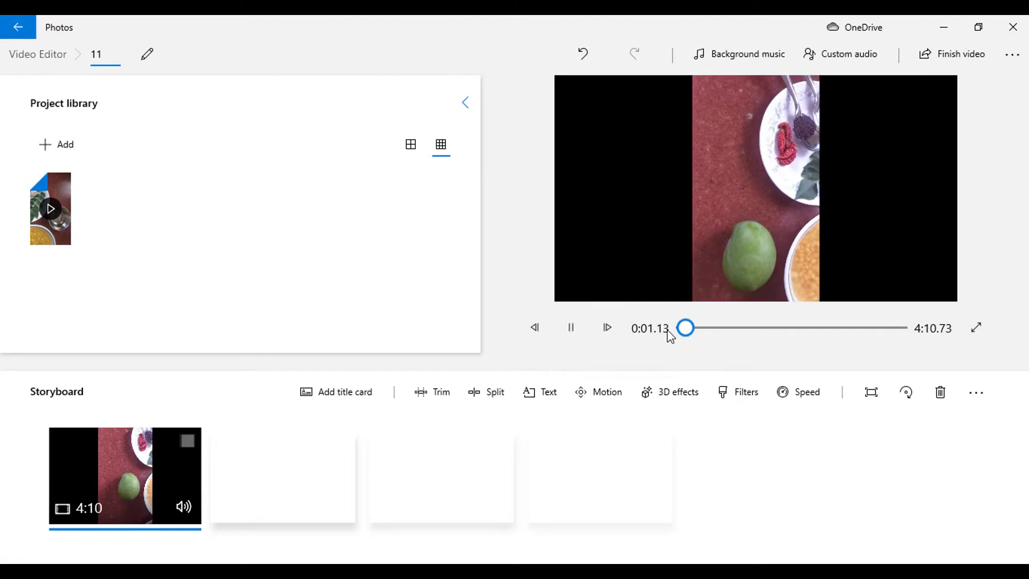
{"action": "left_click", "coordinate": [698, 328]}
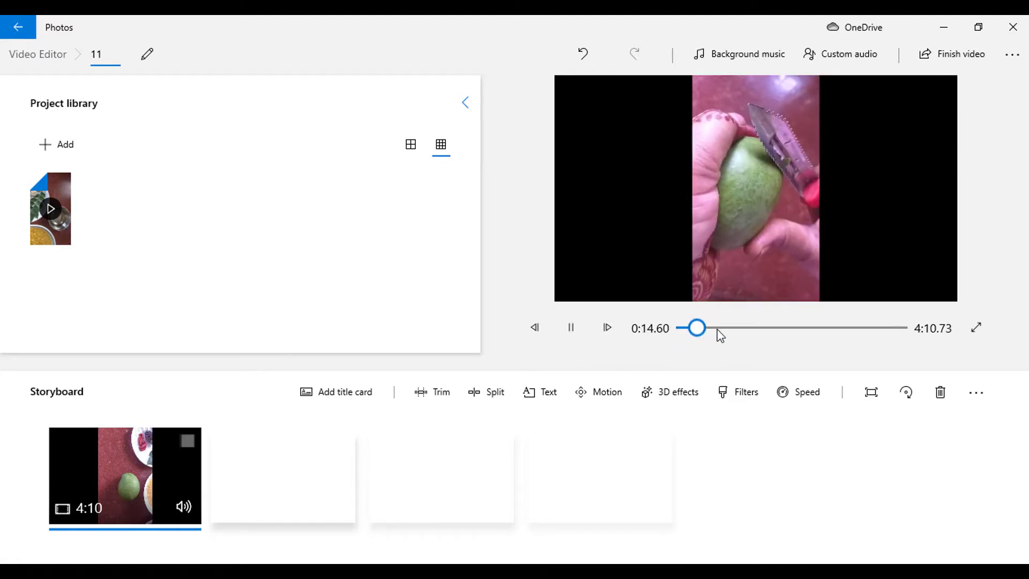
{"action": "left_click", "coordinate": [720, 329]}
{"action": "mouse_move", "coordinate": [717, 328]}
{"action": "left_mouse_down"}
{"action": "mouse_move", "coordinate": [696, 333]}
{"action": "mouse_move", "coordinate": [734, 329]}
{"action": "left_mouse_up"}
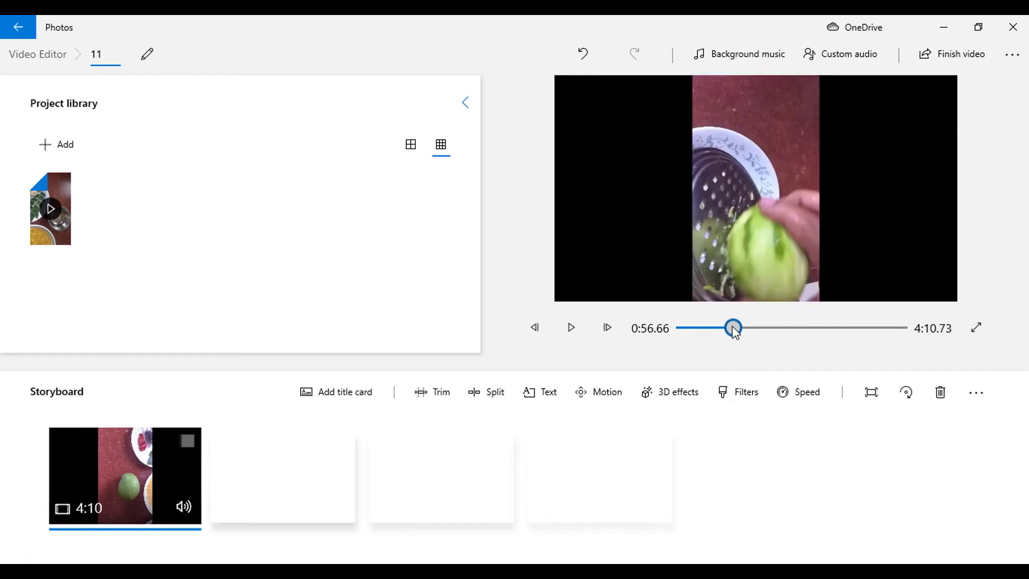
{"action": "left_click", "coordinate": [565, 325]}
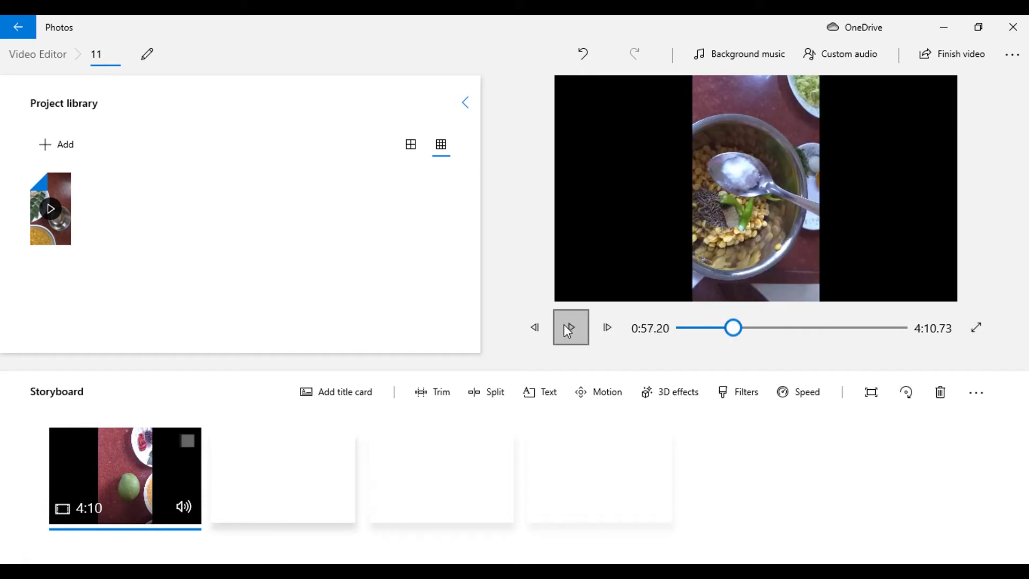
Step: Rotate the storyboard clip by three quarter-turns so the picture fills the landscape frame
{"action": "right_click", "coordinate": [51, 238]}
{"action": "left_click", "coordinate": [266, 269]}
{"action": "right_click", "coordinate": [133, 468]}
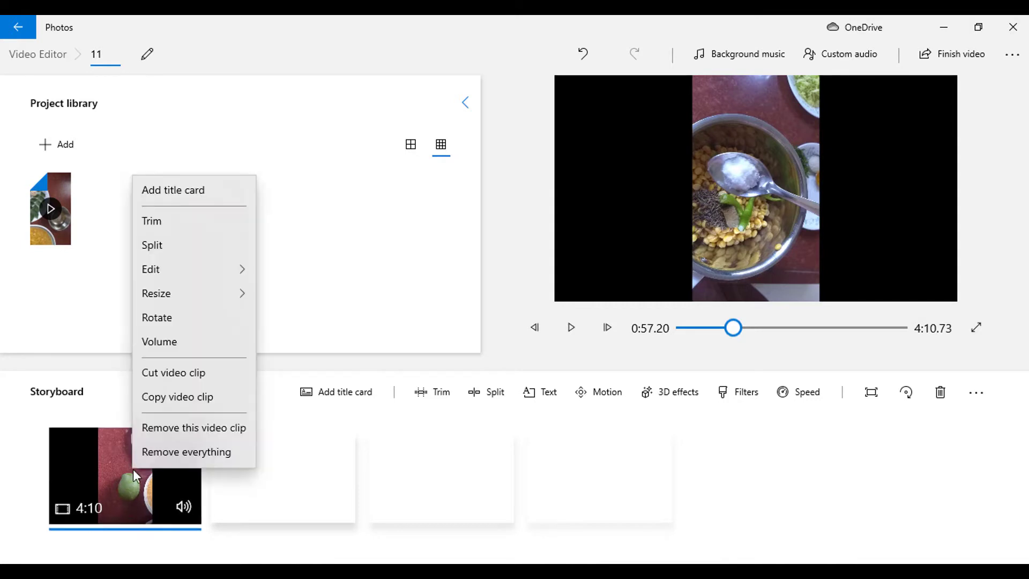
{"action": "left_click", "coordinate": [186, 322]}
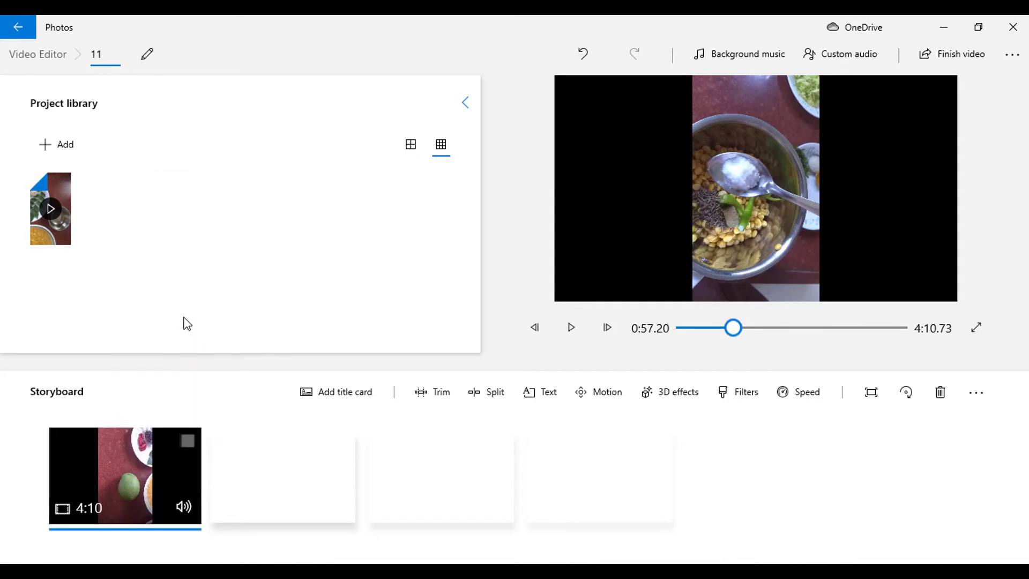
{"action": "right_click", "coordinate": [110, 468]}
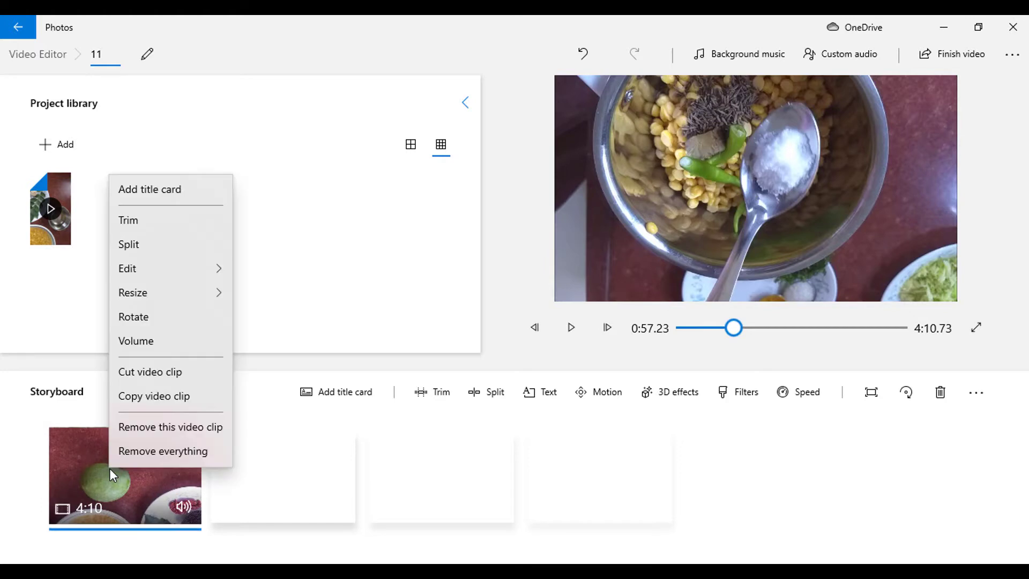
{"action": "left_click", "coordinate": [164, 315]}
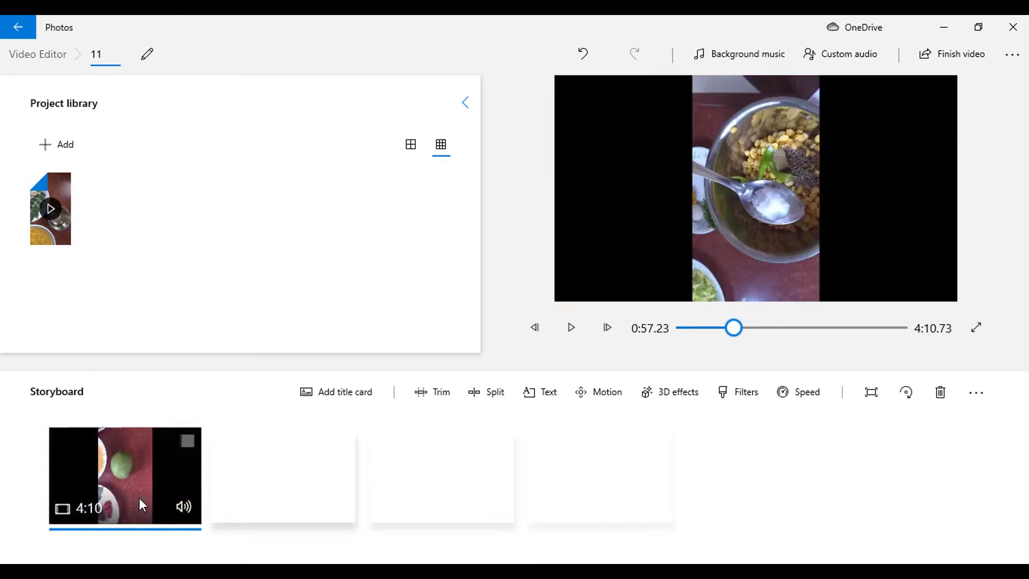
{"action": "right_click", "coordinate": [140, 499]}
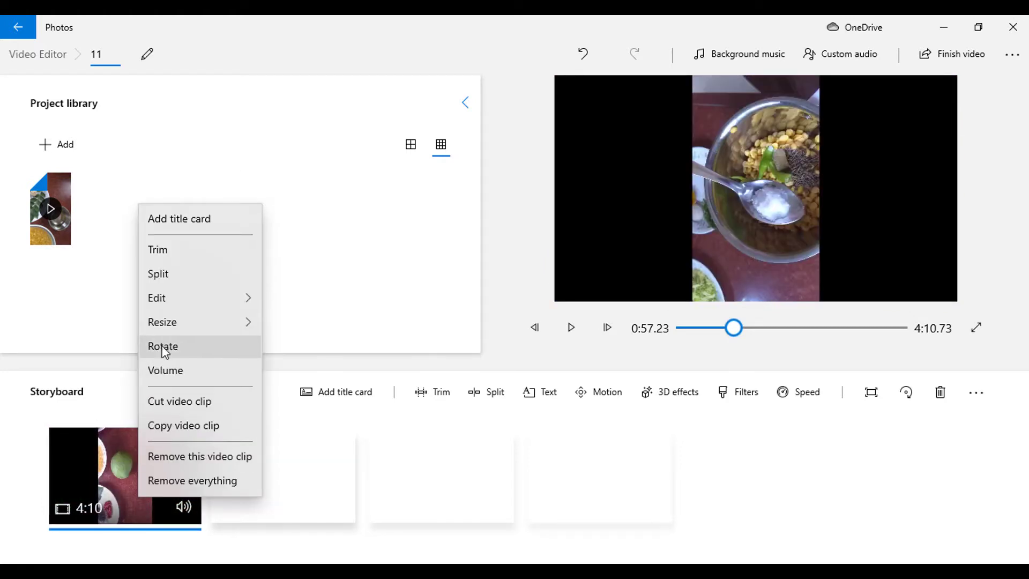
{"action": "left_click", "coordinate": [163, 346]}
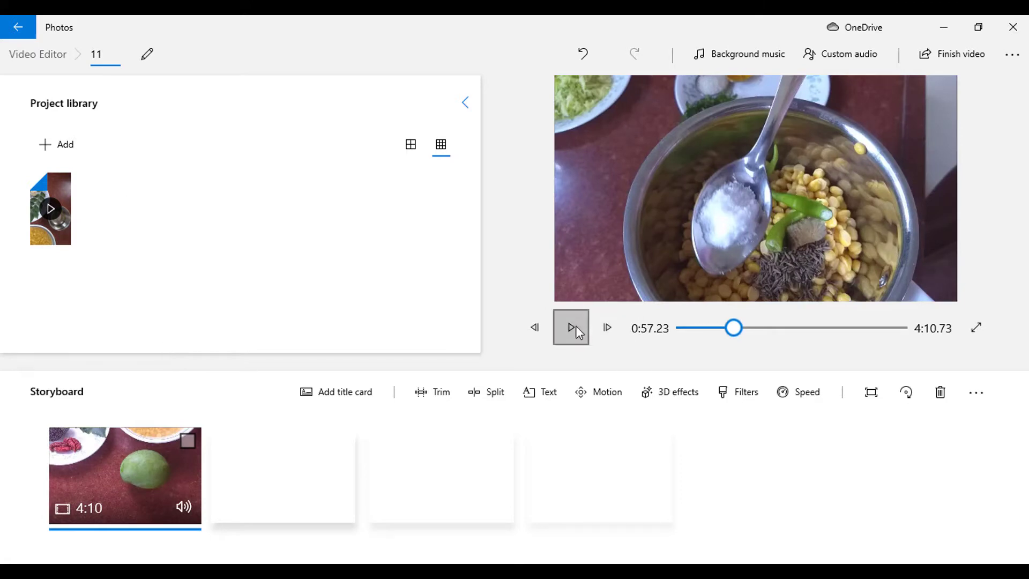
Step: Preview the rotated clip by skimming ahead to about 2:46, return to its beginning, and pause
{"action": "left_click", "coordinate": [571, 328]}
{"action": "left_click_drag", "start_coordinate": [730, 329], "coordinate": [841, 328]}
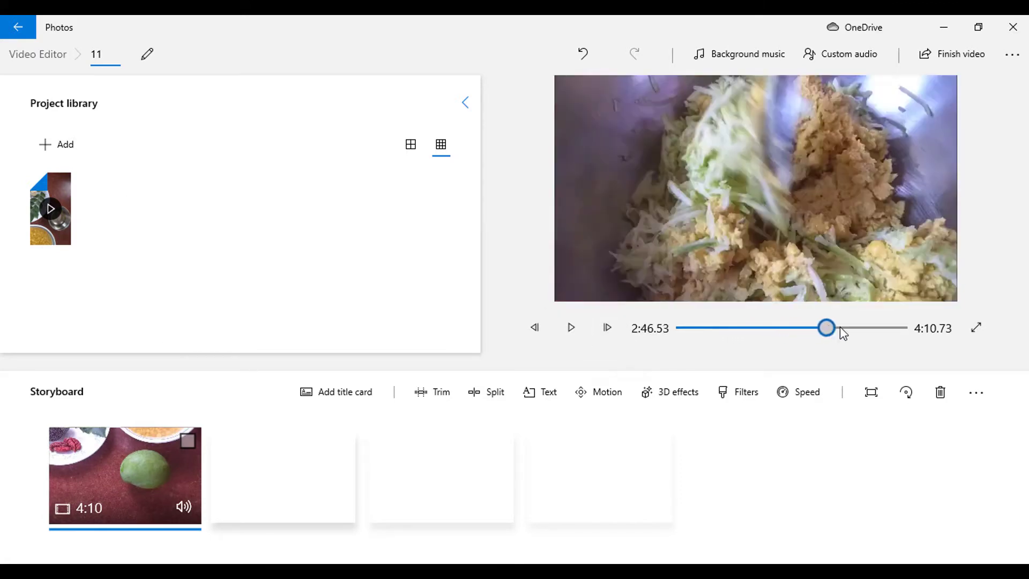
{"action": "left_click", "coordinate": [678, 328]}
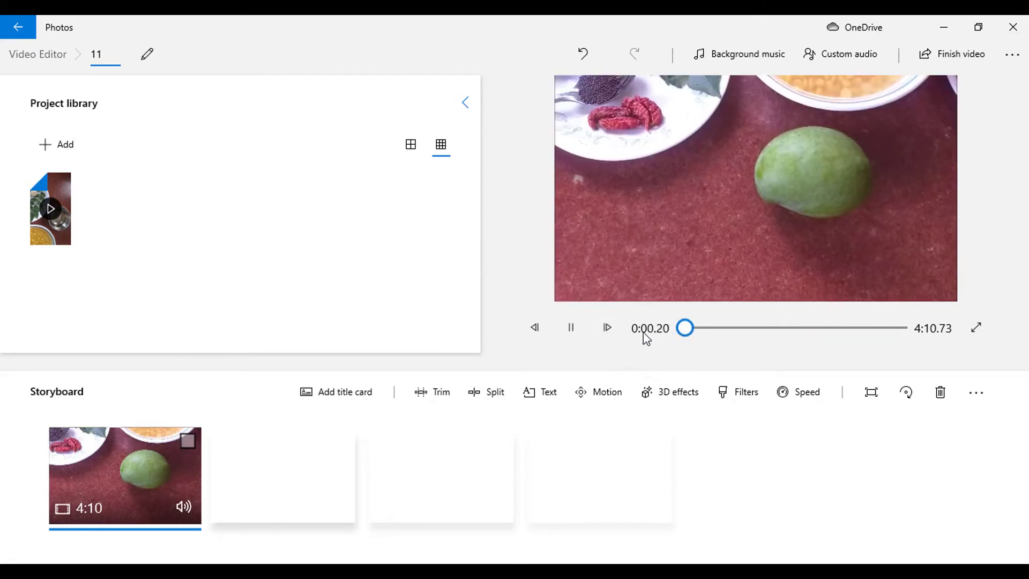
{"action": "left_click", "coordinate": [582, 327]}
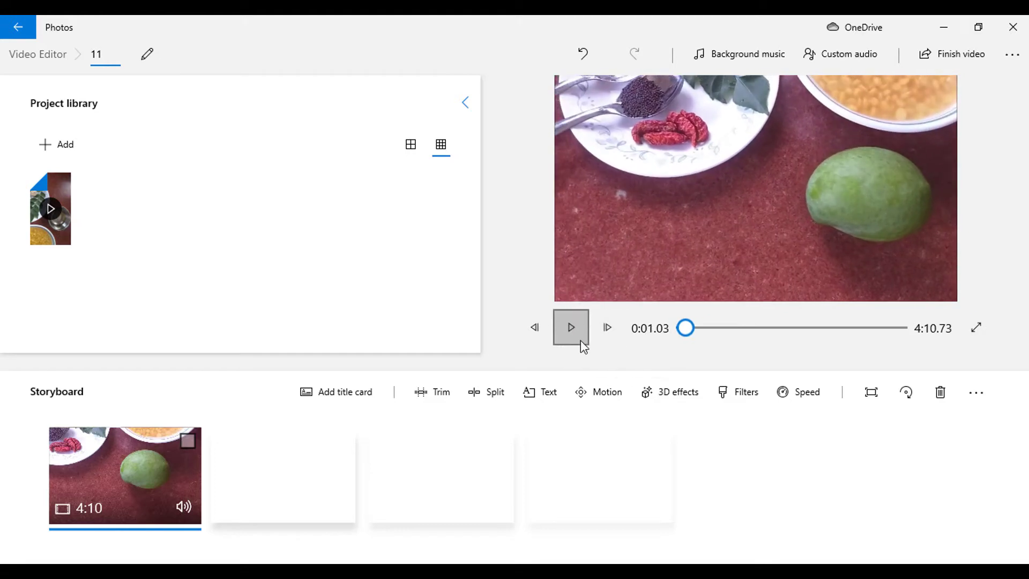
Step: Rotate the storyboard clip through a full turn in four quarter-turns, back to its landscape orientation
{"action": "left_click", "coordinate": [910, 402]}
{"action": "left_click", "coordinate": [910, 403]}
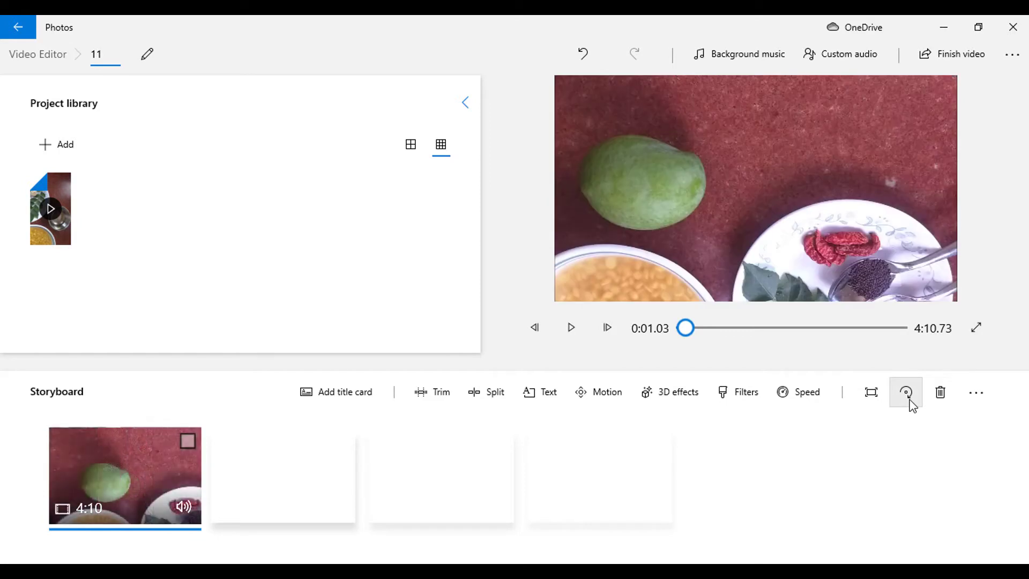
{"action": "left_click", "coordinate": [910, 402]}
{"action": "left_click", "coordinate": [910, 402]}
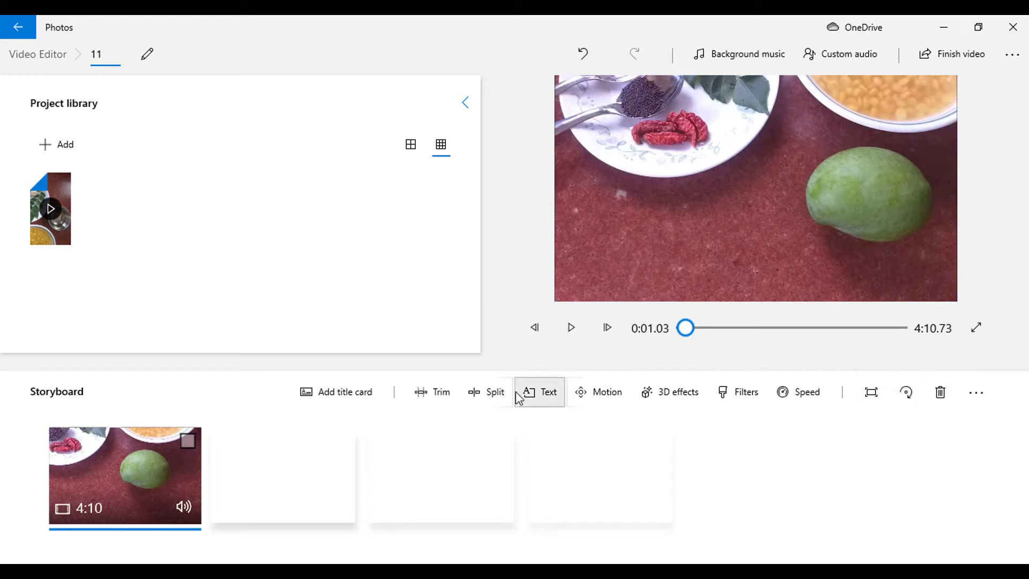
Step: Play the landscape clip, skip ahead to about 1:57 to check the orientation, and pause
{"action": "left_click", "coordinate": [571, 328]}
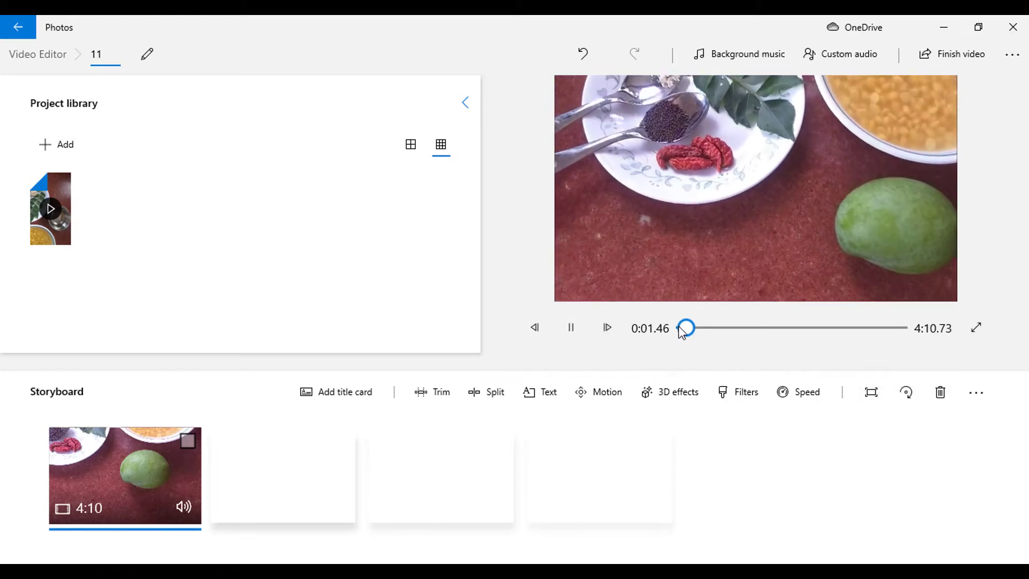
{"action": "left_click_drag", "start_coordinate": [685, 328], "coordinate": [782, 333]}
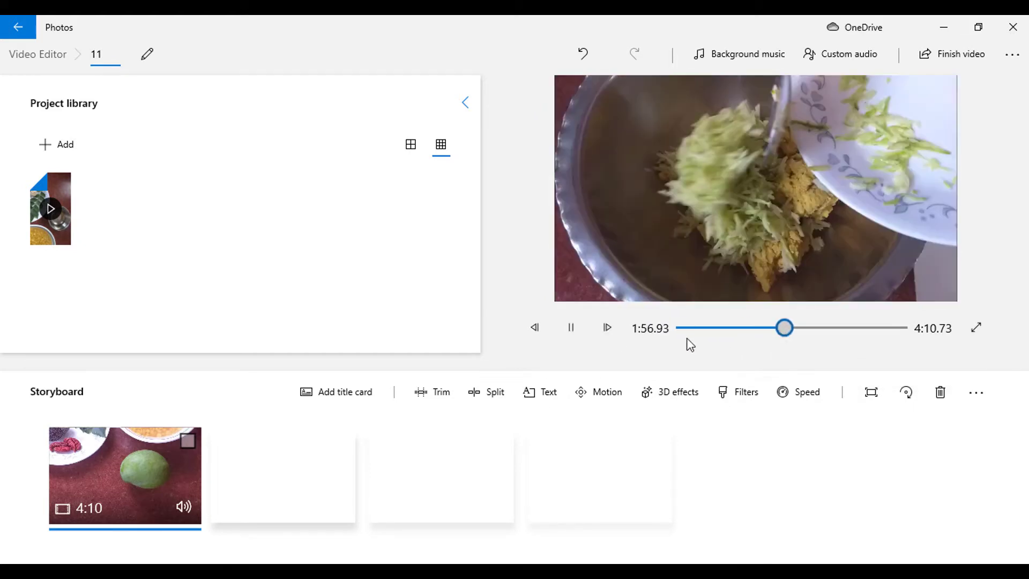
{"action": "left_click", "coordinate": [571, 327]}
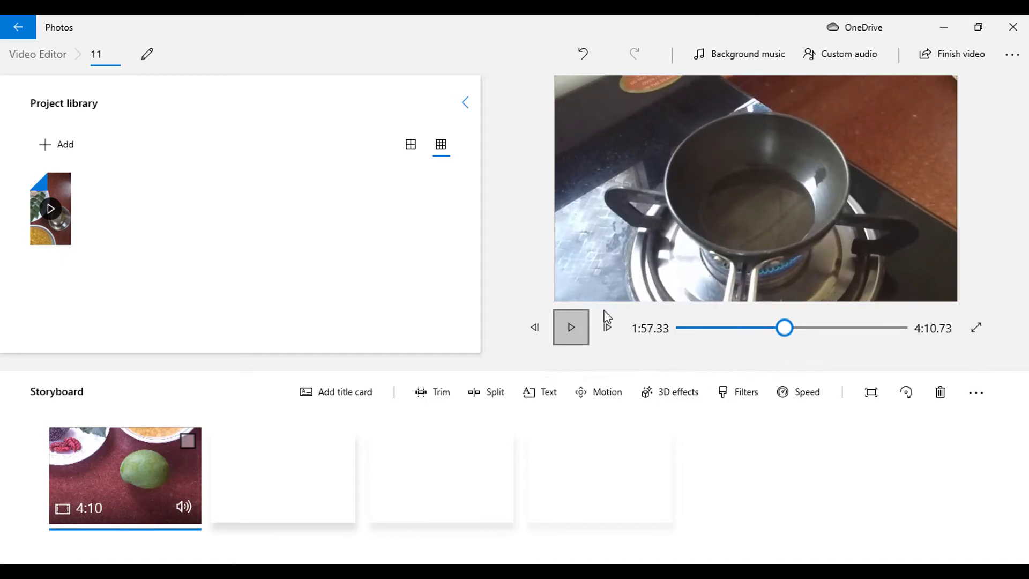
Step: Finish the video at the recommended High 1080p quality and proceed to choosing where to export it
{"action": "left_click", "coordinate": [1023, 66]}
{"action": "left_click", "coordinate": [942, 54]}
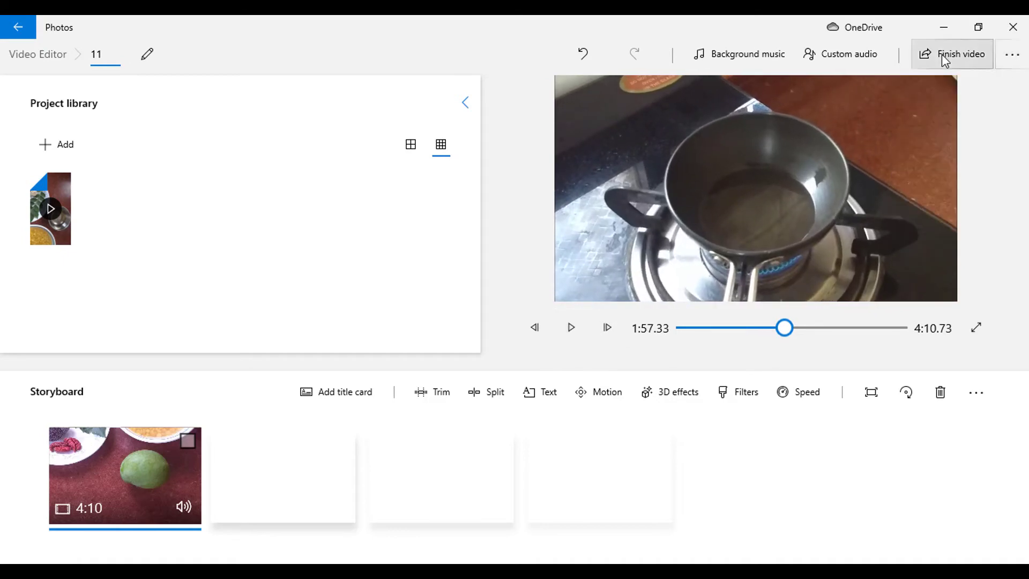
{"action": "left_click", "coordinate": [944, 56]}
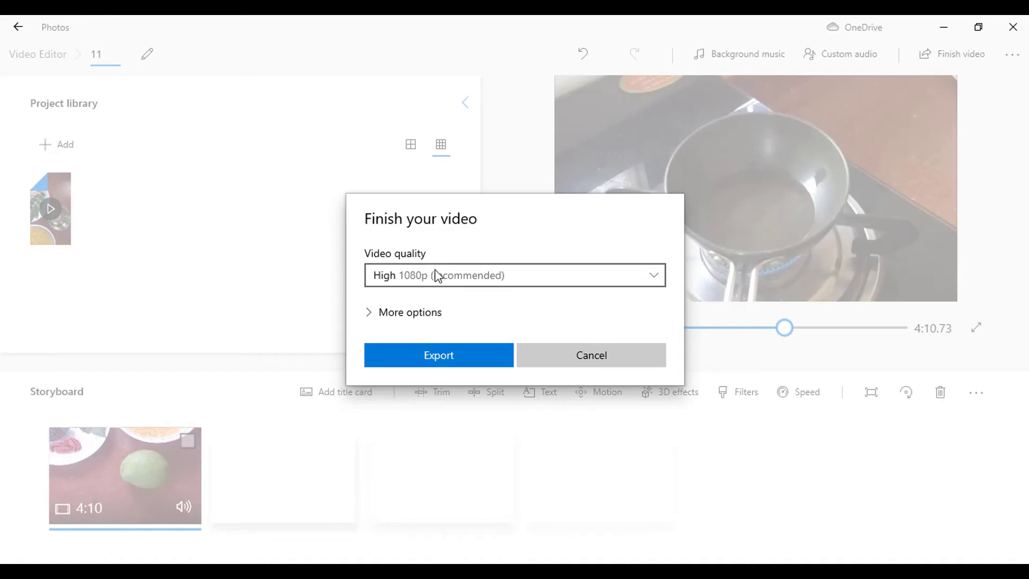
{"action": "left_click", "coordinate": [446, 348]}
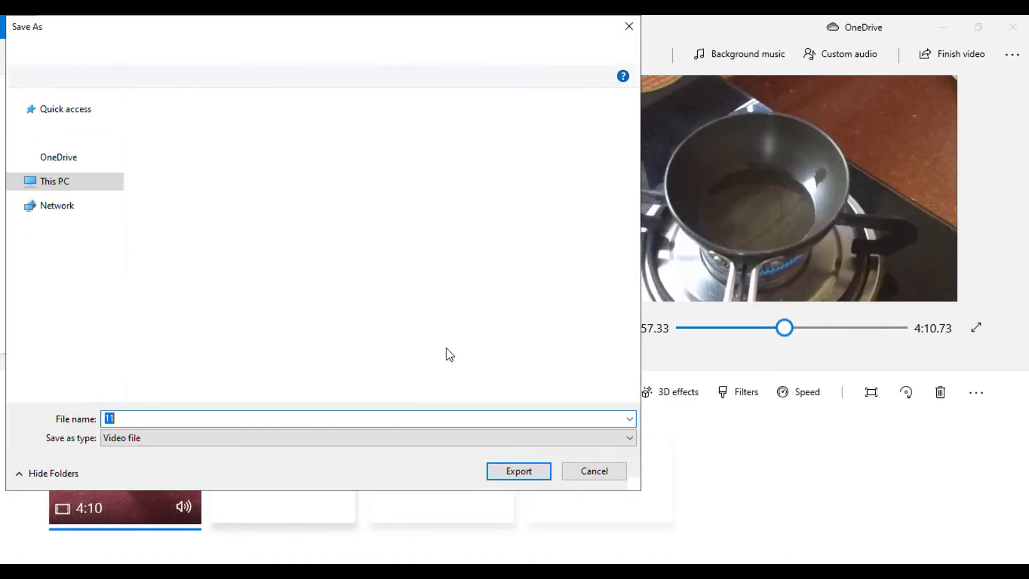
Step: Export the video to the Desktop folder under the file name Rotated_final
{"action": "left_click", "coordinate": [59, 273]}
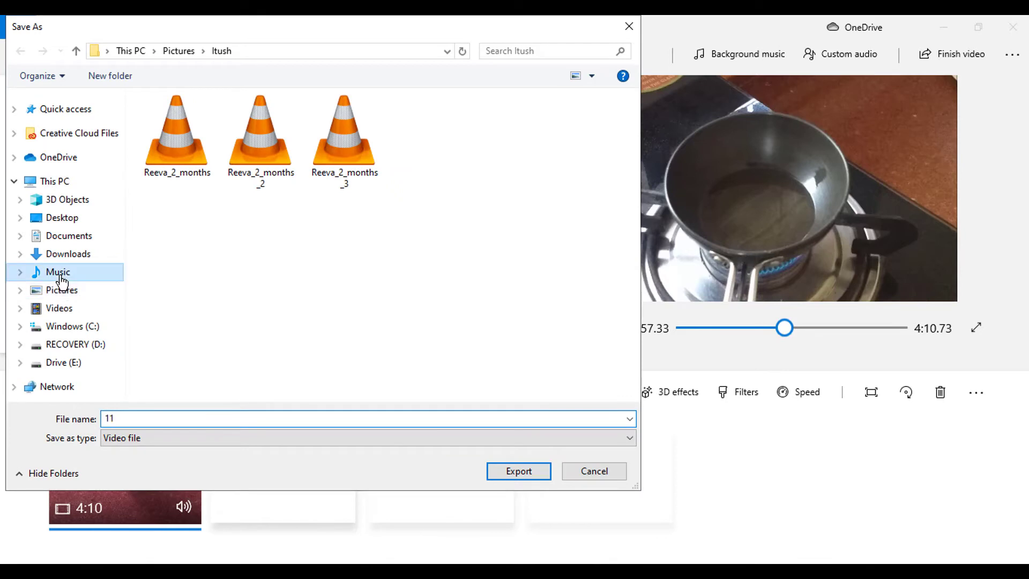
{"action": "left_click", "coordinate": [58, 220]}
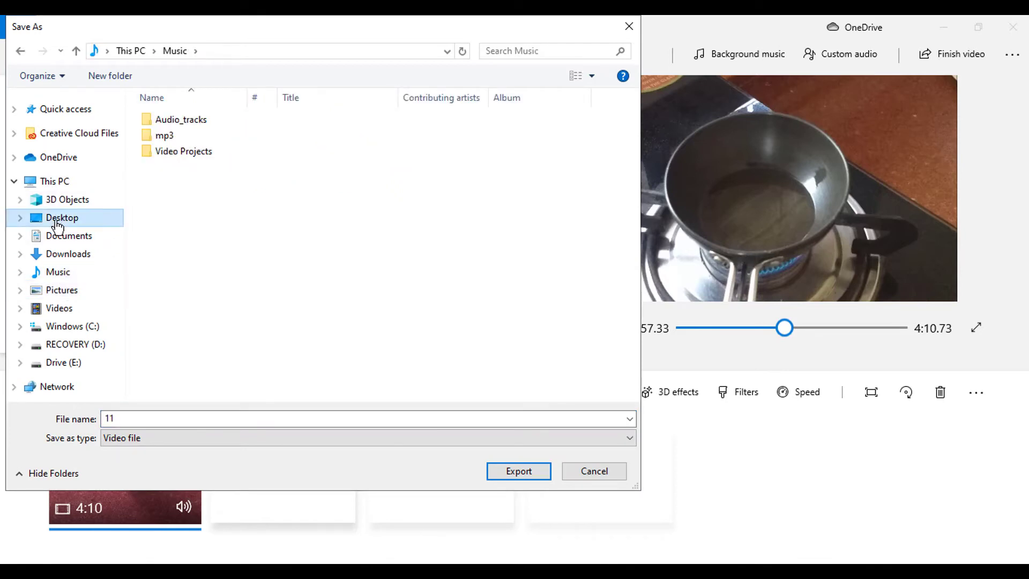
{"action": "left_click", "coordinate": [244, 418]}
{"action": "type", "text": "Rotar"}
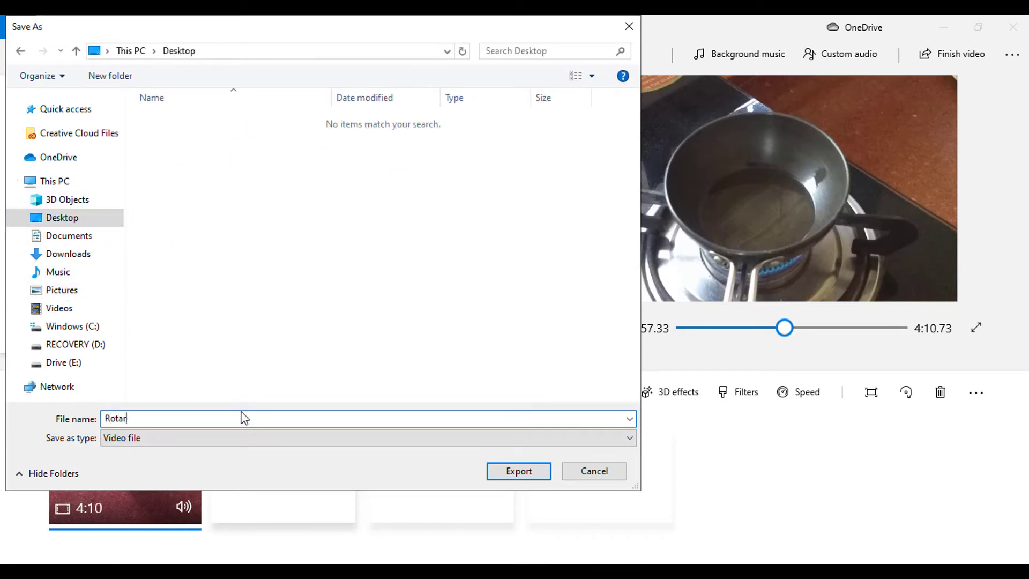
{"action": "key", "text": "BackSpace"}
{"action": "type", "text": "ted_final"}
{"action": "key", "text": "Return"}
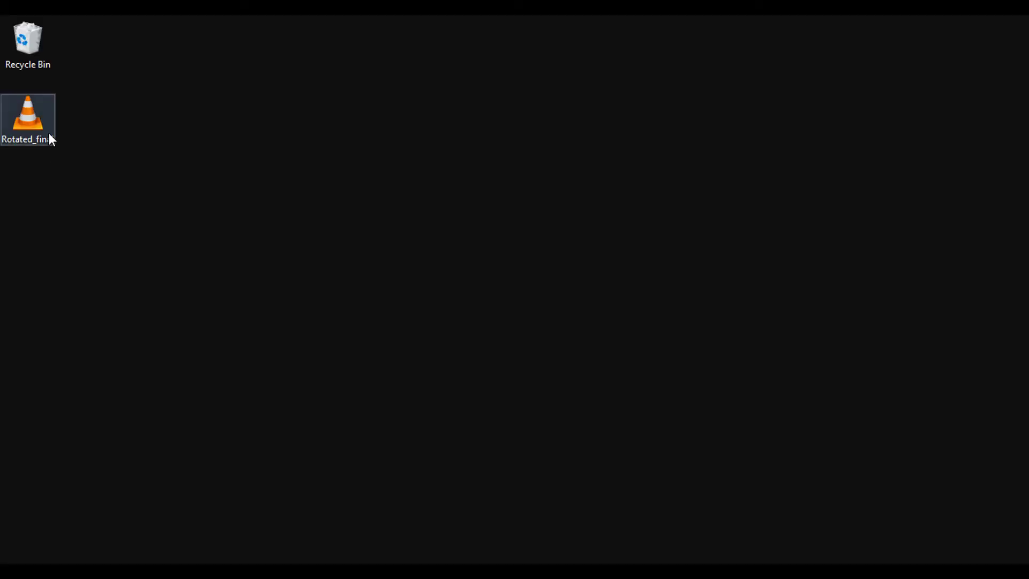
Step: Minimise the Photos editor and the export preview window, and open Rotated_final from the desktop in VLC media player
{"action": "left_click", "coordinate": [48, 133]}
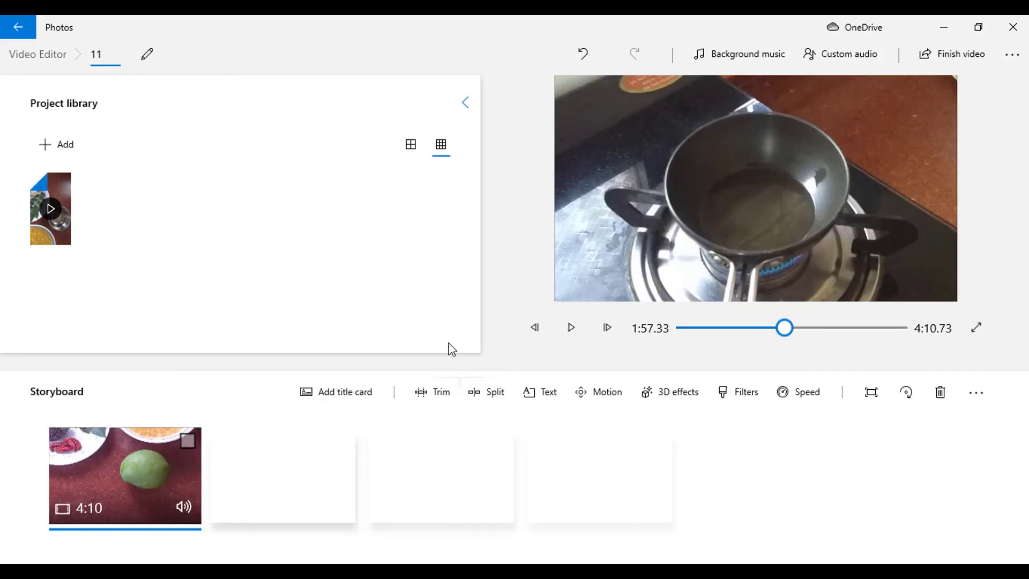
{"action": "left_click", "coordinate": [943, 24]}
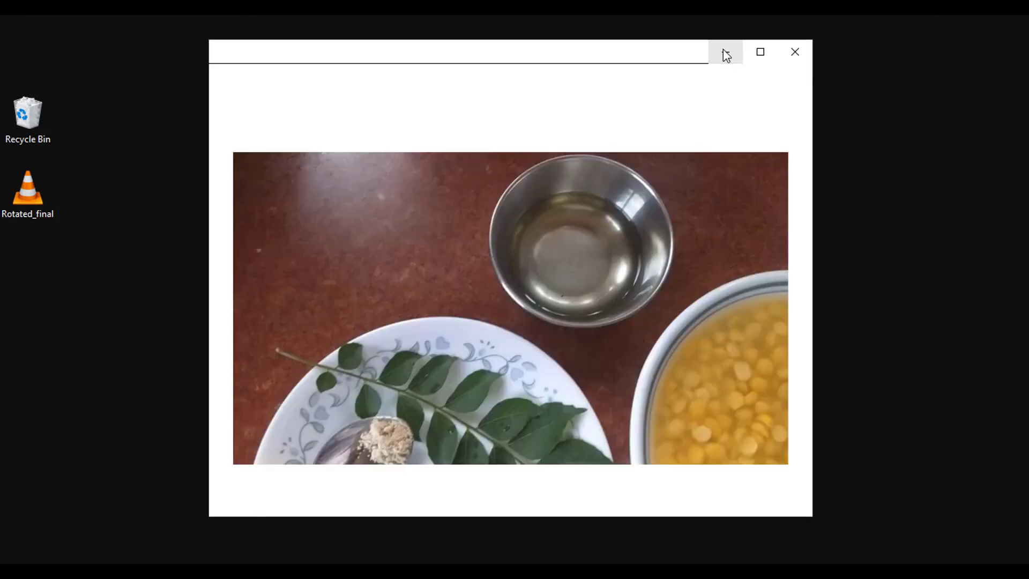
{"action": "left_click", "coordinate": [725, 50]}
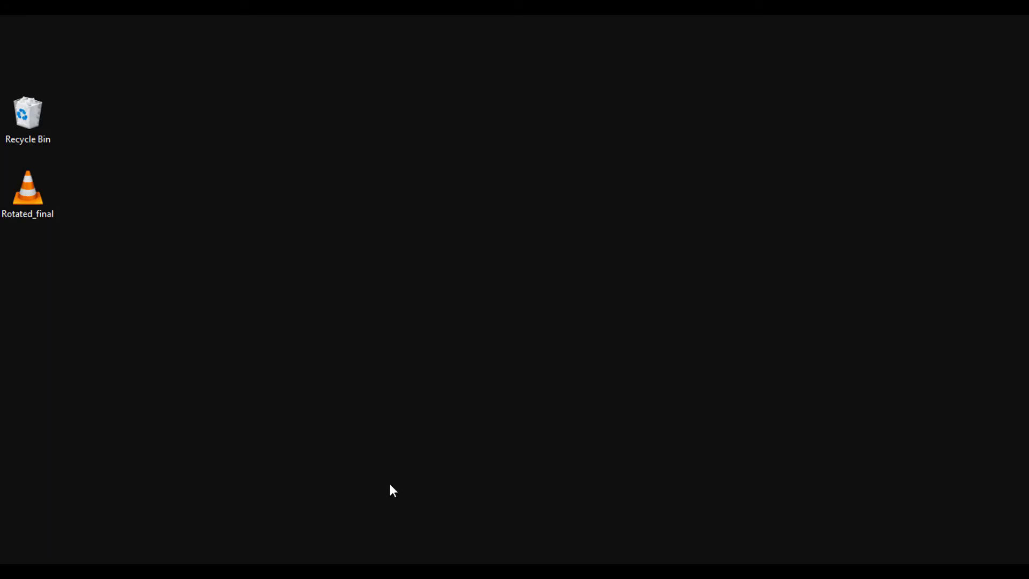
{"action": "double_click", "coordinate": [21, 195]}
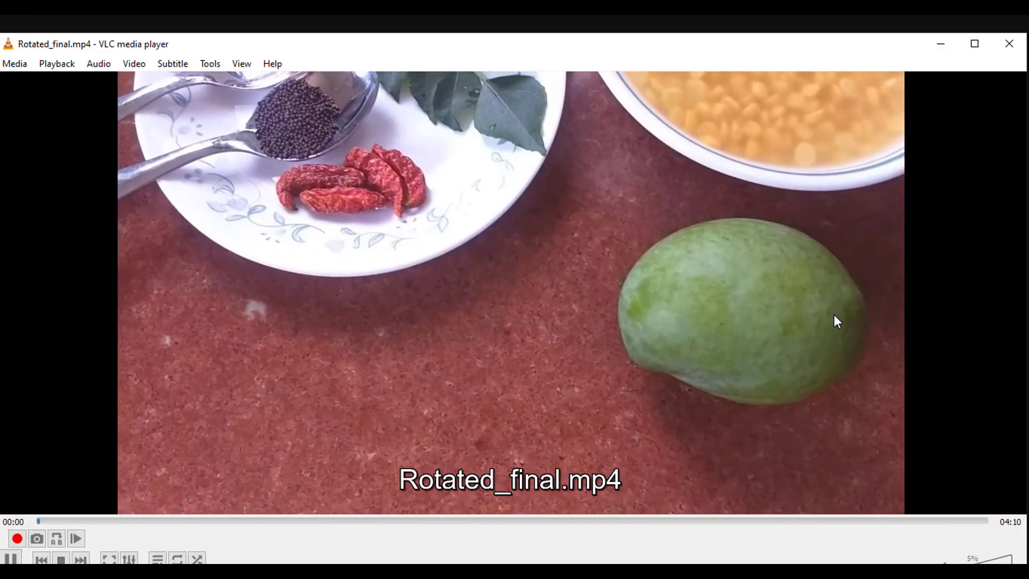
Step: Check the exported video in full screen, skipping ahead to 0:24 and about 0:47, and return to the windowed view
{"action": "double_click", "coordinate": [834, 314]}
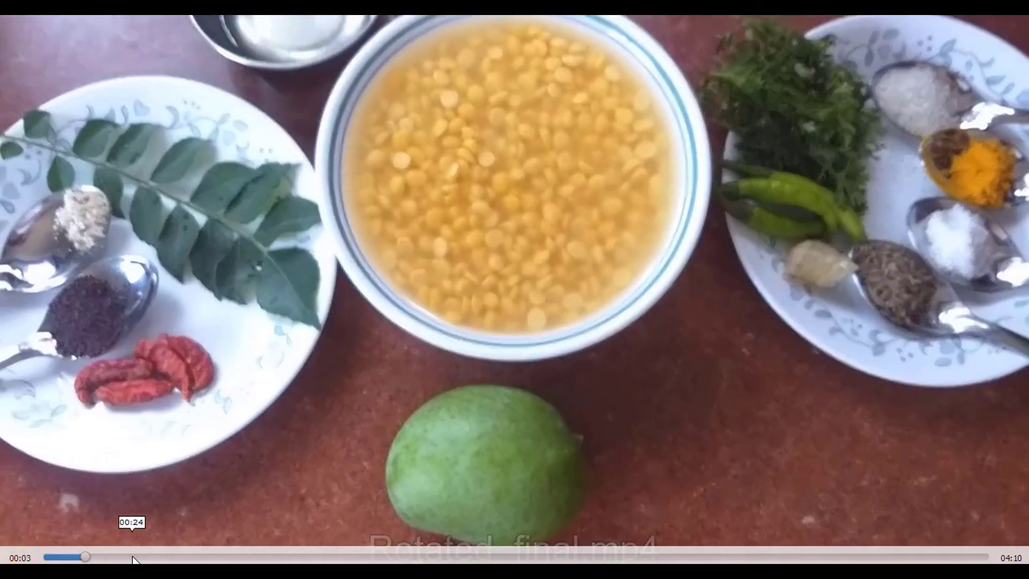
{"action": "left_click", "coordinate": [133, 558]}
{"action": "left_click", "coordinate": [221, 558]}
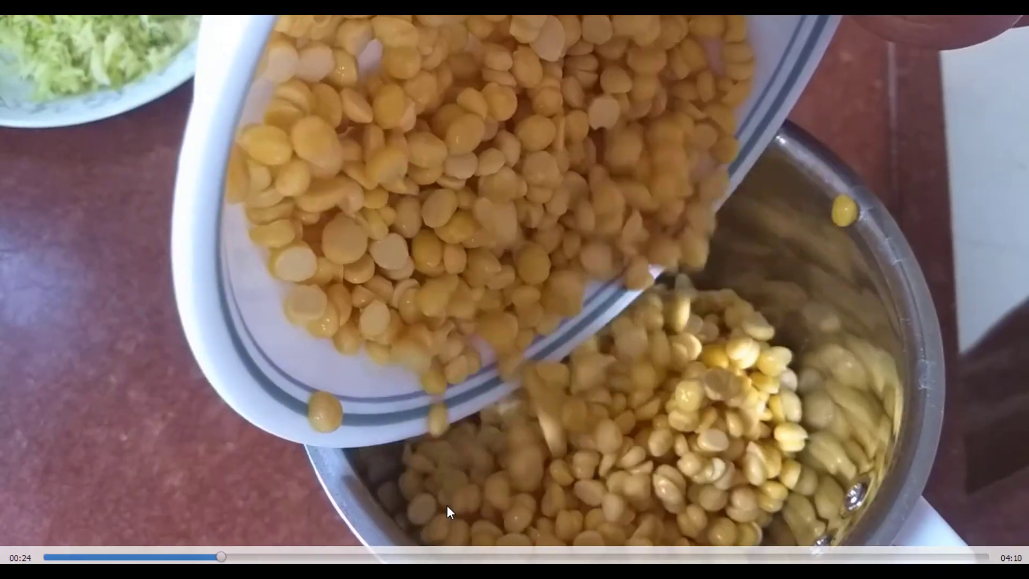
{"action": "double_click", "coordinate": [581, 304]}
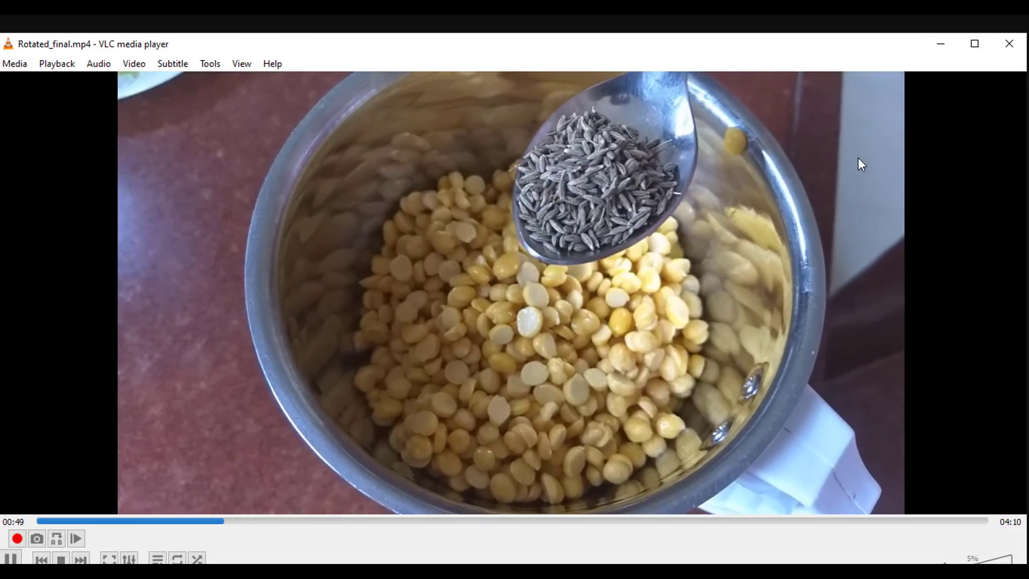